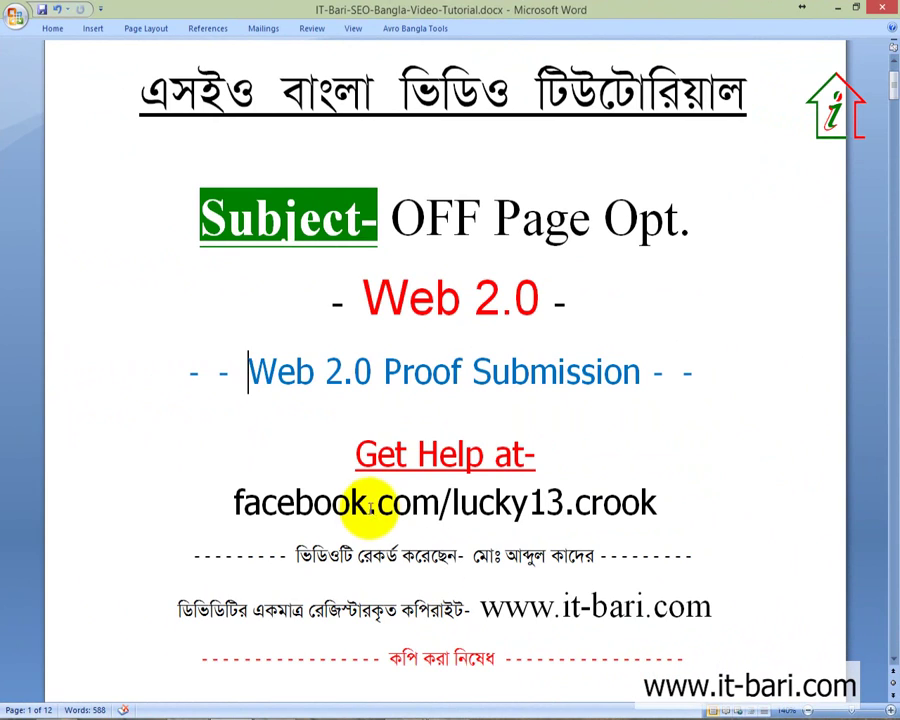
{"action": "left_click", "coordinate": [785, 580]}
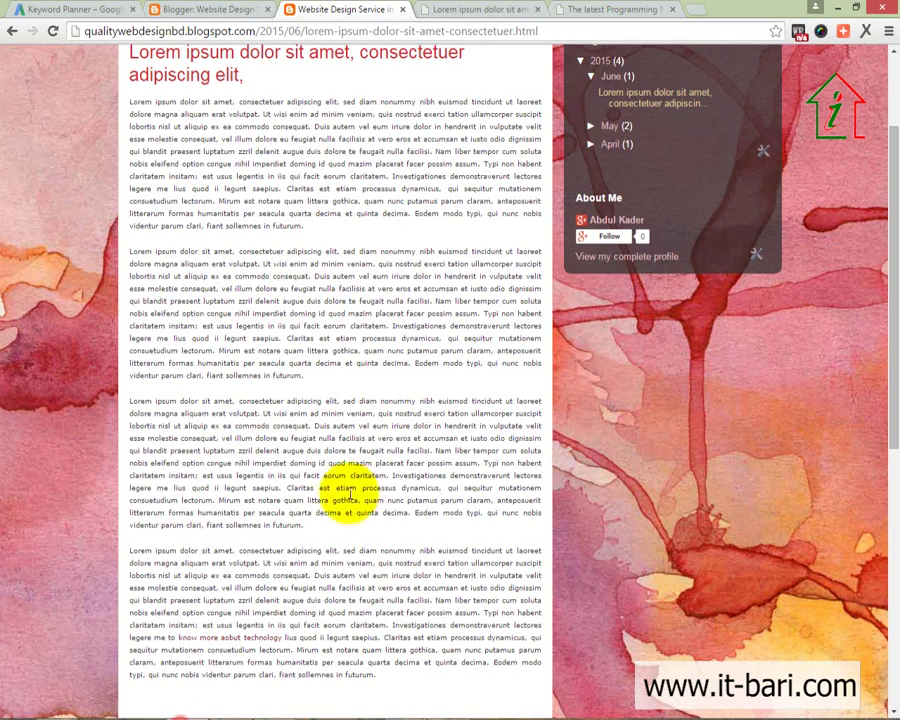
{"action": "scroll", "coordinate": [365, 490], "scroll_direction": "down", "scroll_amount": 5}
{"action": "scroll", "coordinate": [362, 500], "scroll_direction": "up", "scroll_amount": 5}
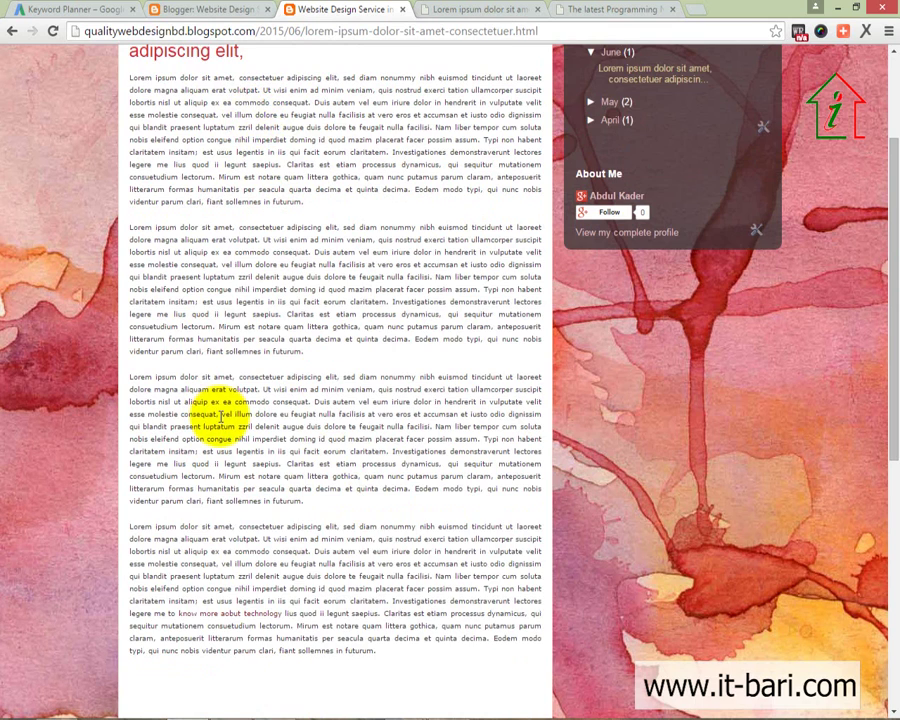
{"action": "scroll", "coordinate": [180, 400], "scroll_direction": "down", "scroll_amount": 2}
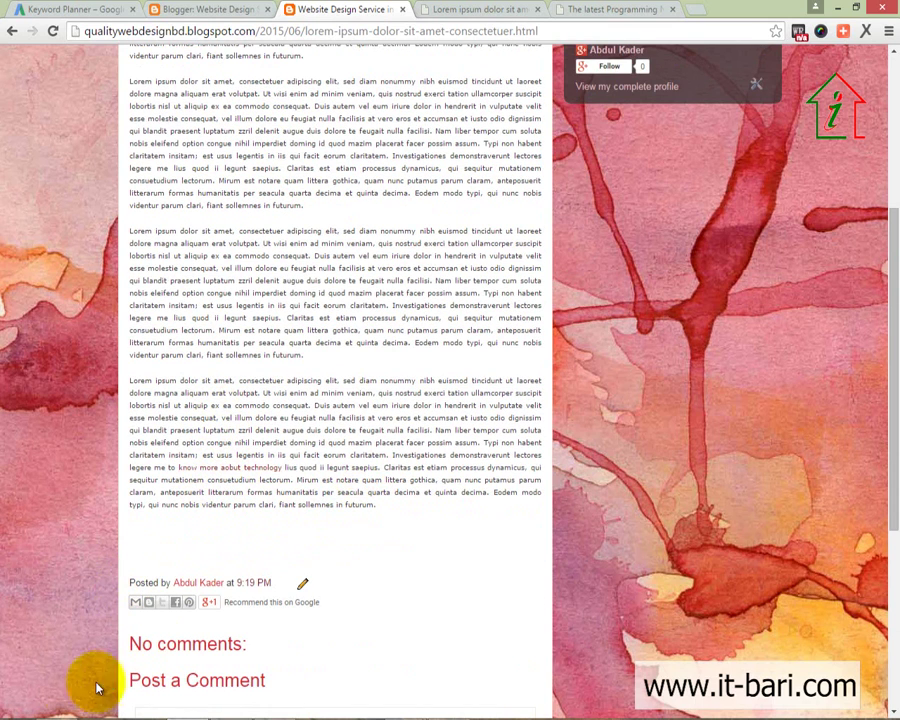
Switch to the SEO Bangla Tutorial By IT Bari folder and create and open an Excel worksheet named "Proof for Web 2.0 Submission"
{"action": "left_click", "coordinate": [59, 718]}
{"action": "right_click", "coordinate": [259, 388]}
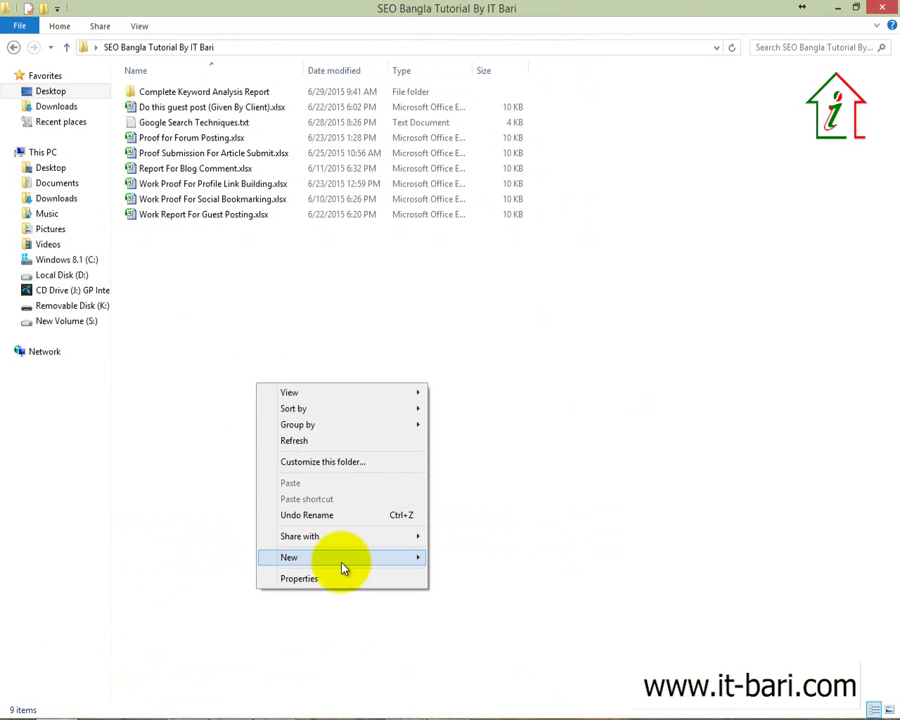
{"action": "left_click", "coordinate": [340, 557]}
{"action": "left_click", "coordinate": [484, 545]}
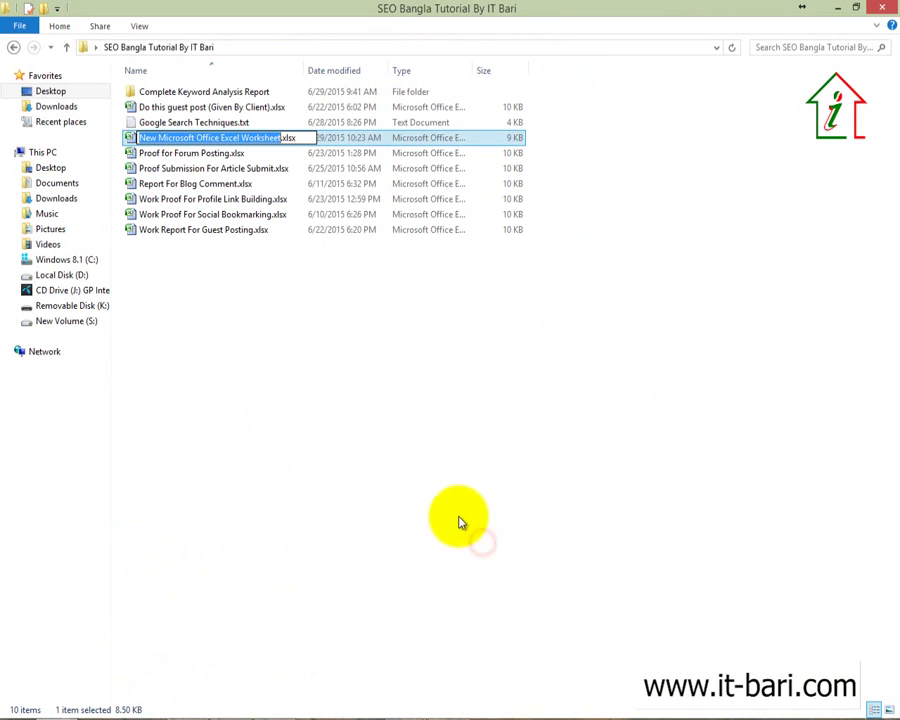
{"action": "type", "text": "Proof for Web 2.0 Su"}
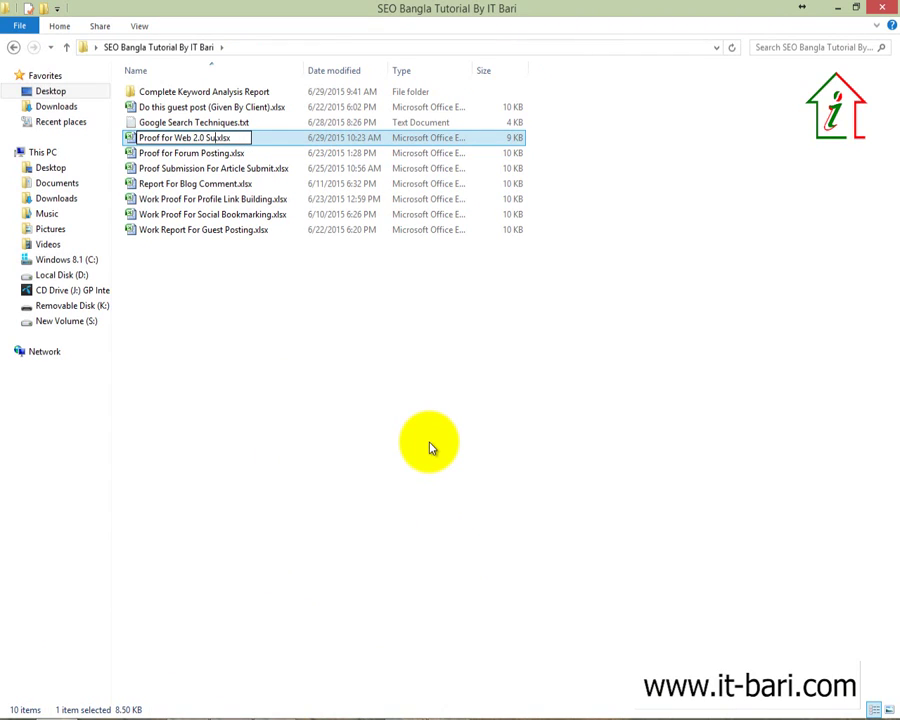
{"action": "key", "text": "Return"}
{"action": "key", "text": "Return"}
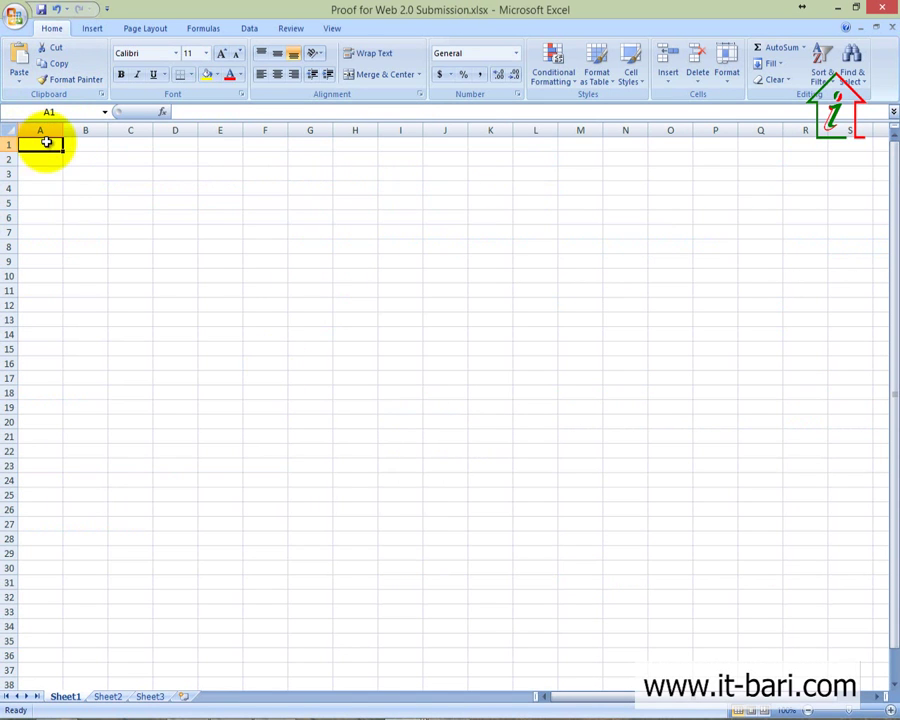
Widen column A to several times its default width and enter the header "Link" in cell A1
{"action": "left_click_drag", "start_coordinate": [63, 131], "coordinate": [358, 150]}
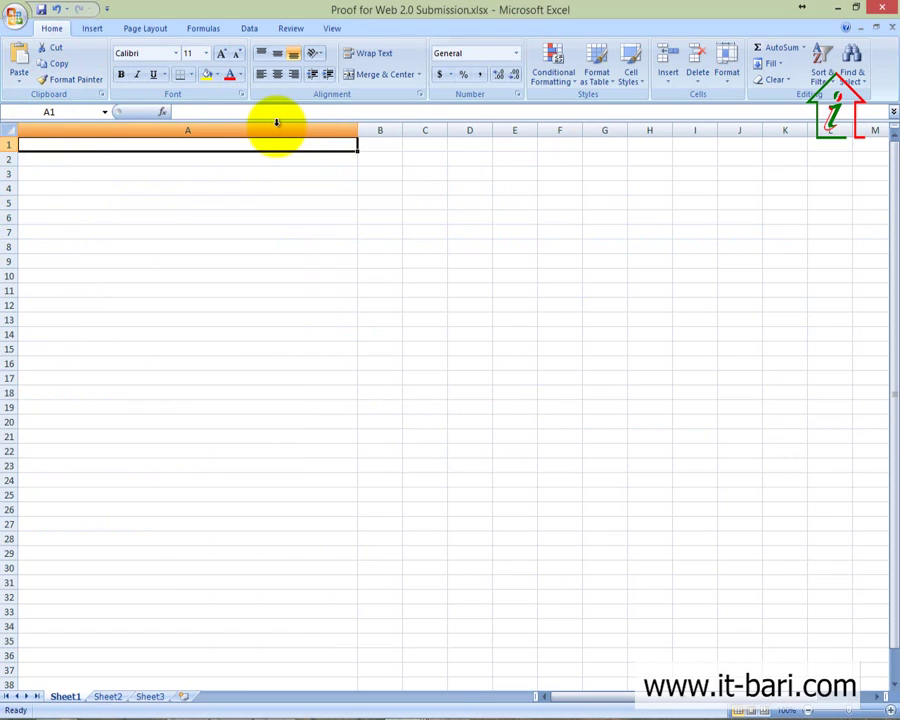
{"action": "type", "text": "Link"}
{"action": "left_click", "coordinate": [380, 250]}
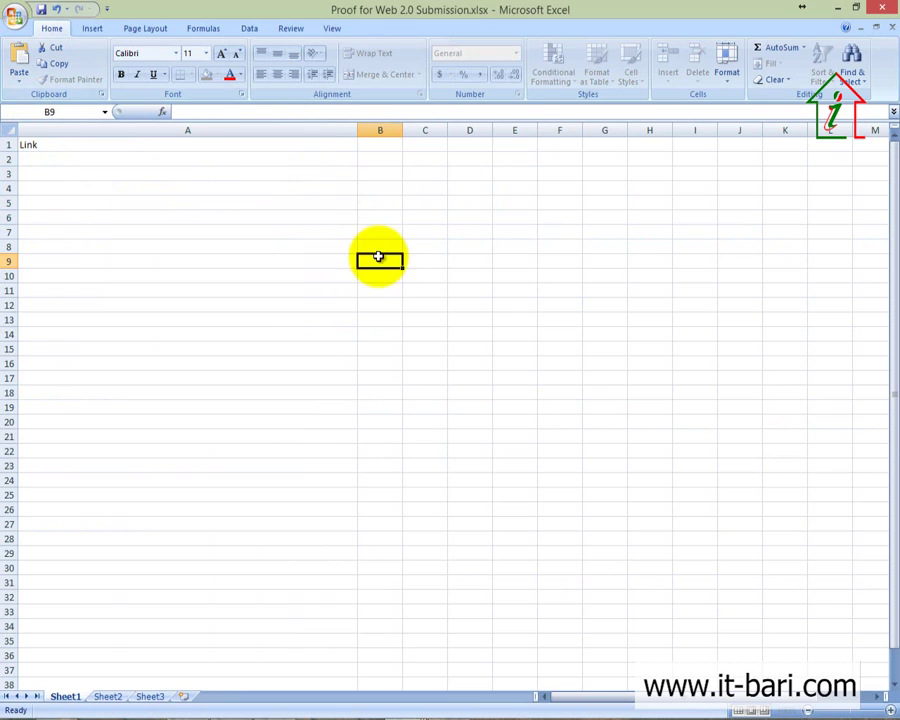
Widen column B and enter the header "Anchor" in cell B1
{"action": "left_click", "coordinate": [261, 146]}
{"action": "left_click", "coordinate": [393, 144]}
{"action": "left_click_drag", "start_coordinate": [402, 132], "coordinate": [583, 140]}
{"action": "type", "text": "Ac"}
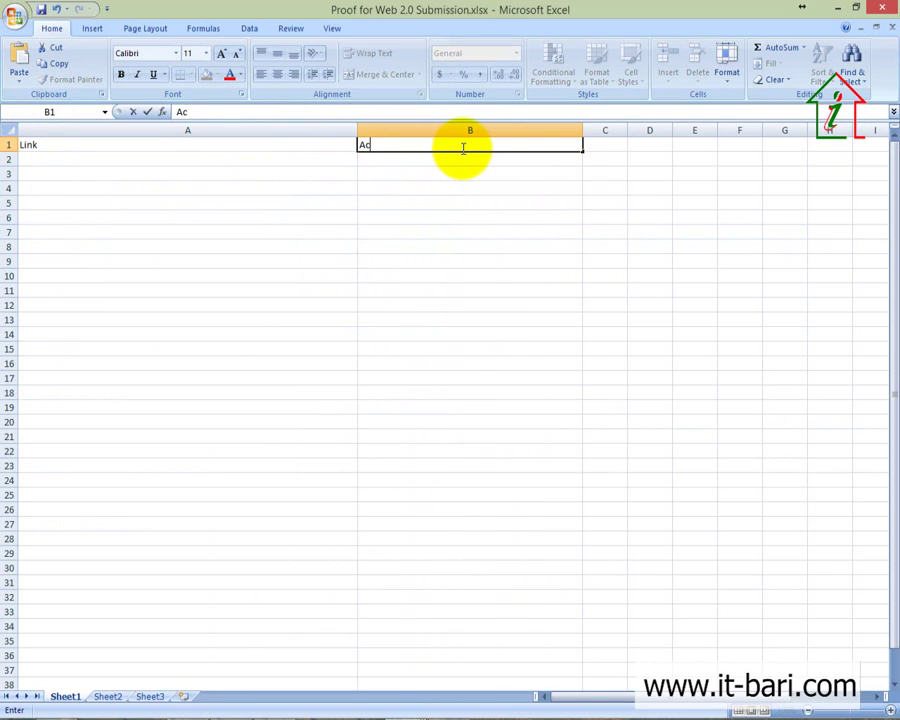
Enter the header "URL" in cell C1 and widen column C slightly
{"action": "left_click", "coordinate": [604, 146]}
{"action": "type", "text": "U"}
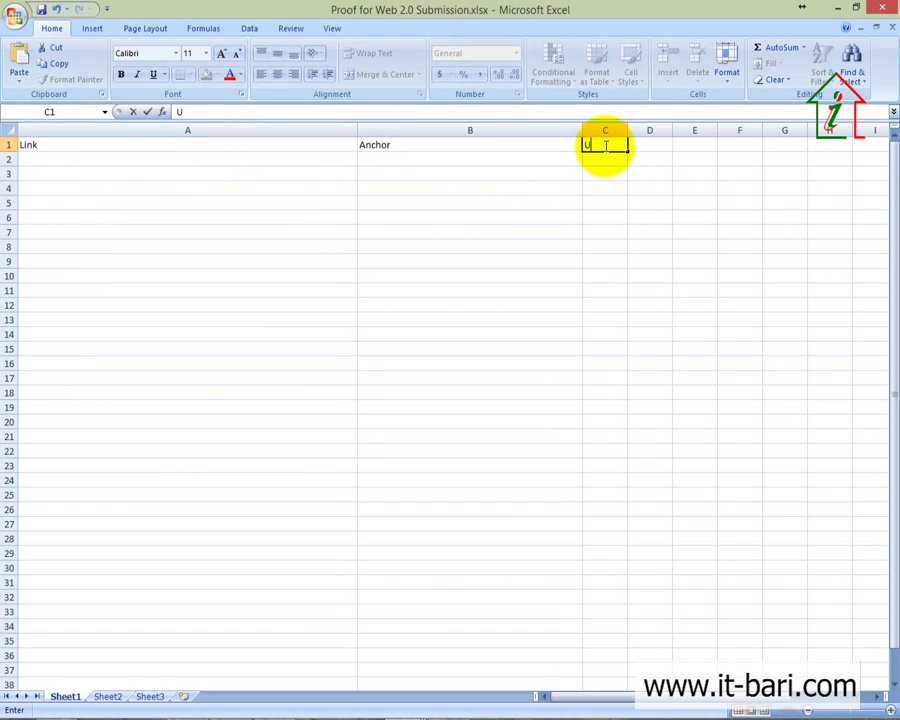
{"action": "type", "text": "RL"}
{"action": "left_click", "coordinate": [593, 243]}
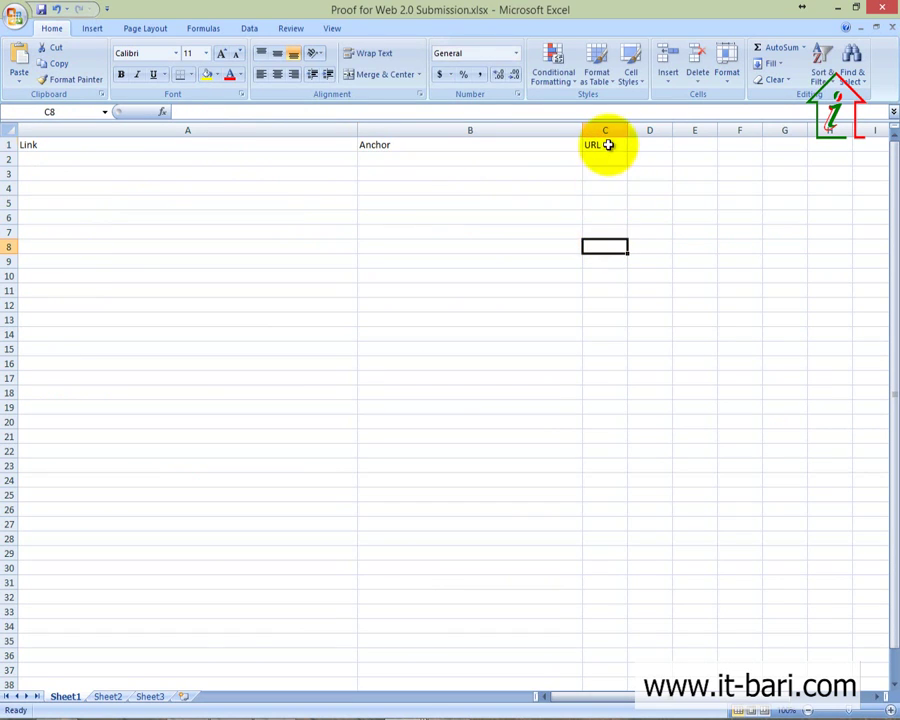
{"action": "left_click", "coordinate": [607, 145]}
{"action": "left_click_drag", "start_coordinate": [627, 131], "coordinate": [686, 568]}
{"action": "left_click", "coordinate": [676, 148]}
{"action": "left_click", "coordinate": [685, 218]}
{"action": "left_click", "coordinate": [864, 451]}
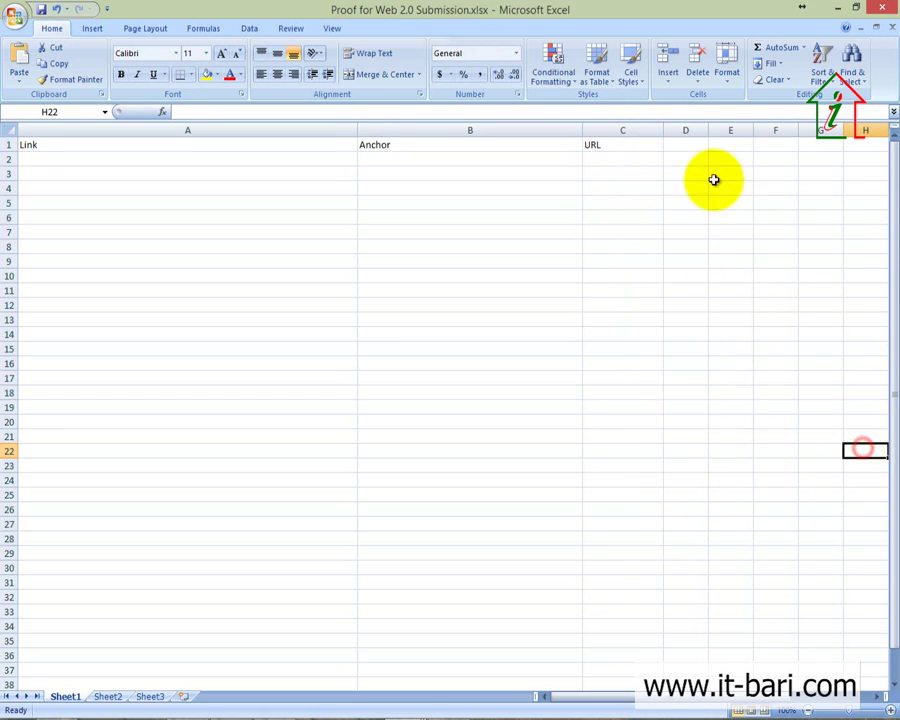
Color the three header cells A1:C1 red and center their text
{"action": "left_click_drag", "start_coordinate": [733, 143], "coordinate": [770, 384]}
{"action": "left_click", "coordinate": [556, 404]}
{"action": "left_click_drag", "start_coordinate": [626, 147], "coordinate": [76, 116]}
{"action": "left_click", "coordinate": [228, 74]}
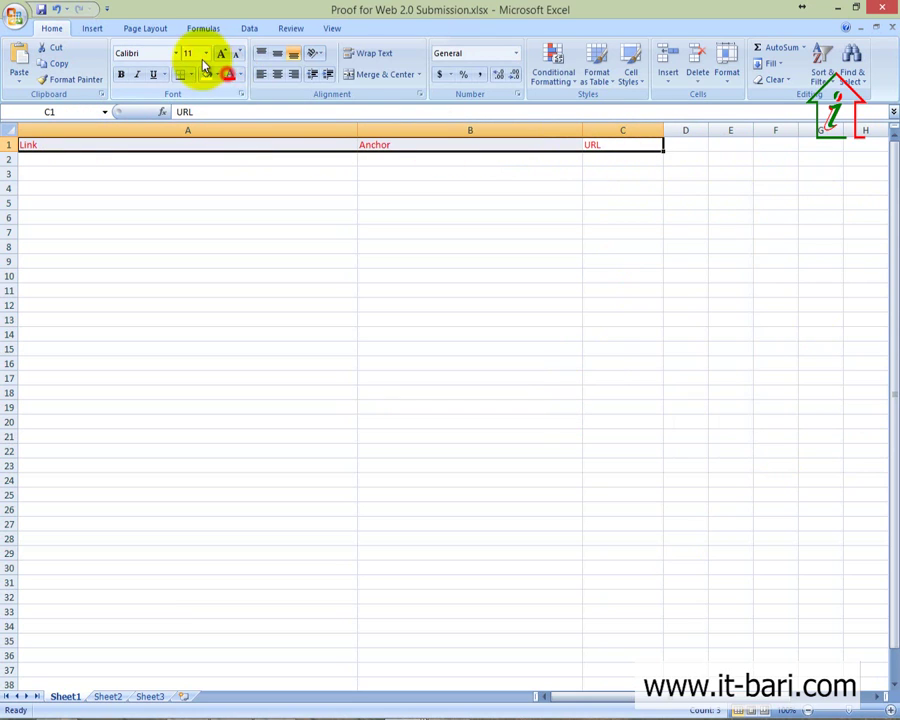
{"action": "left_click", "coordinate": [277, 74]}
{"action": "left_click", "coordinate": [274, 288]}
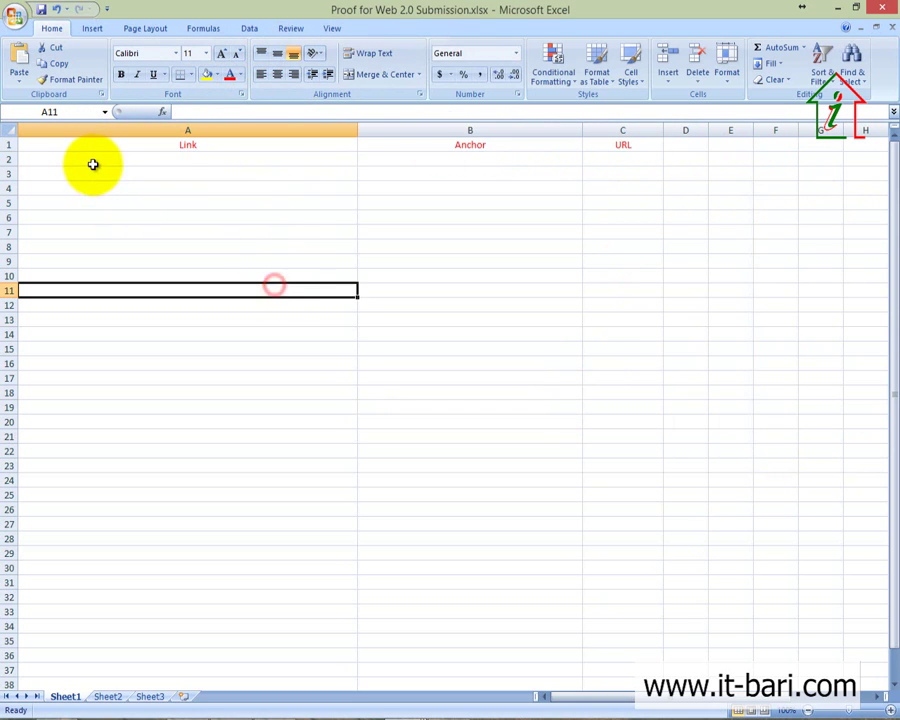
Copy the blog post's web address from the browser and paste it into cell A2 of the worksheet
{"action": "left_click", "coordinate": [93, 164]}
{"action": "left_click", "coordinate": [177, 712]}
{"action": "right_click", "coordinate": [315, 31]}
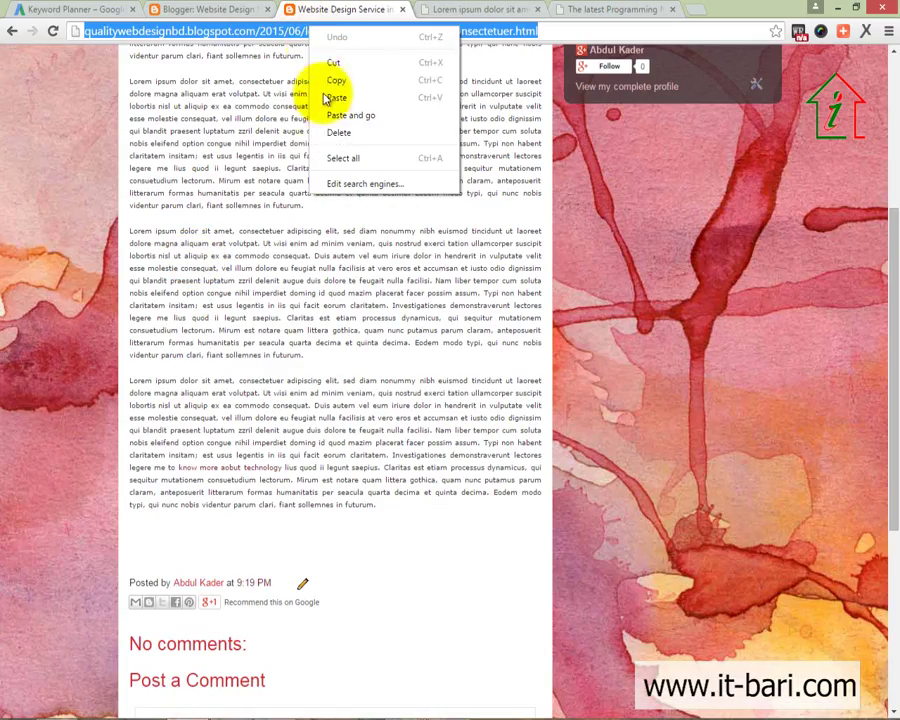
{"action": "left_click", "coordinate": [336, 80]}
{"action": "scroll", "coordinate": [337, 430], "scroll_direction": "up", "scroll_amount": 8}
{"action": "left_click", "coordinate": [338, 425]}
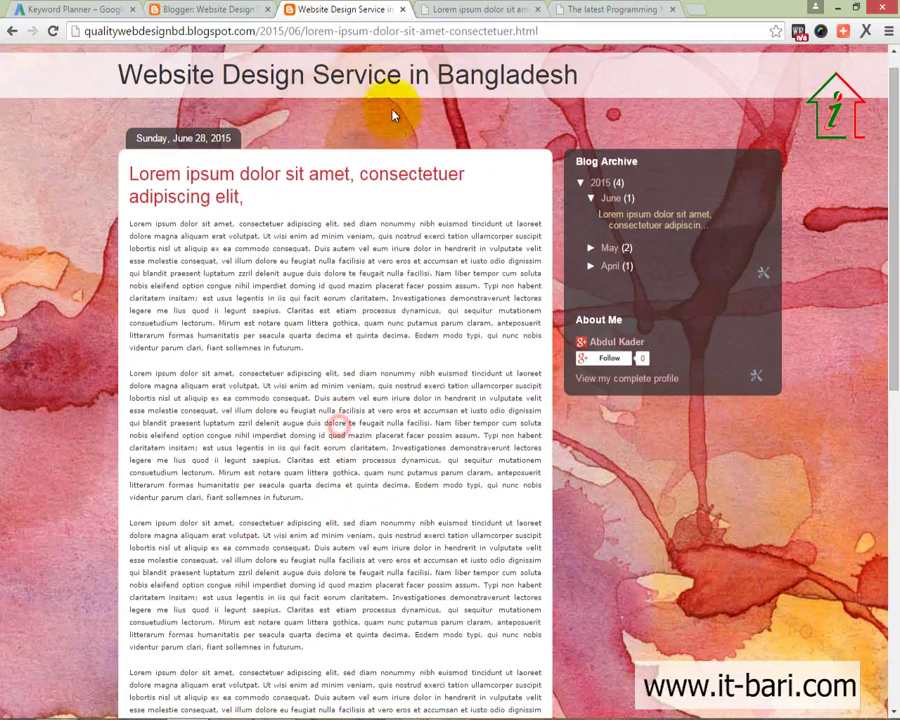
{"action": "scroll", "coordinate": [390, 440], "scroll_direction": "down", "scroll_amount": 5}
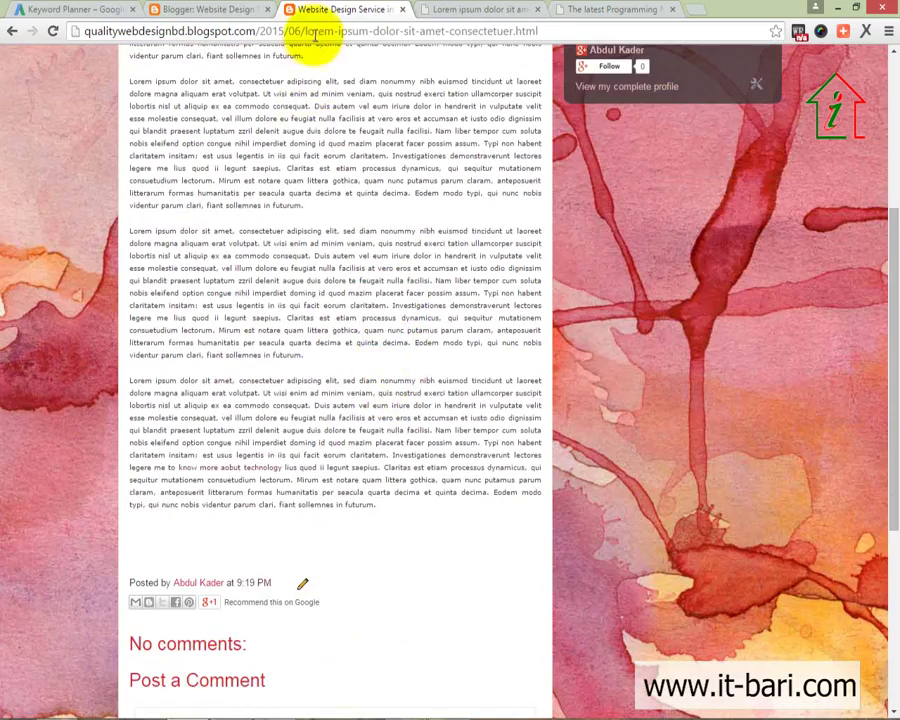
{"action": "right_click", "coordinate": [315, 33]}
{"action": "left_click", "coordinate": [335, 84]}
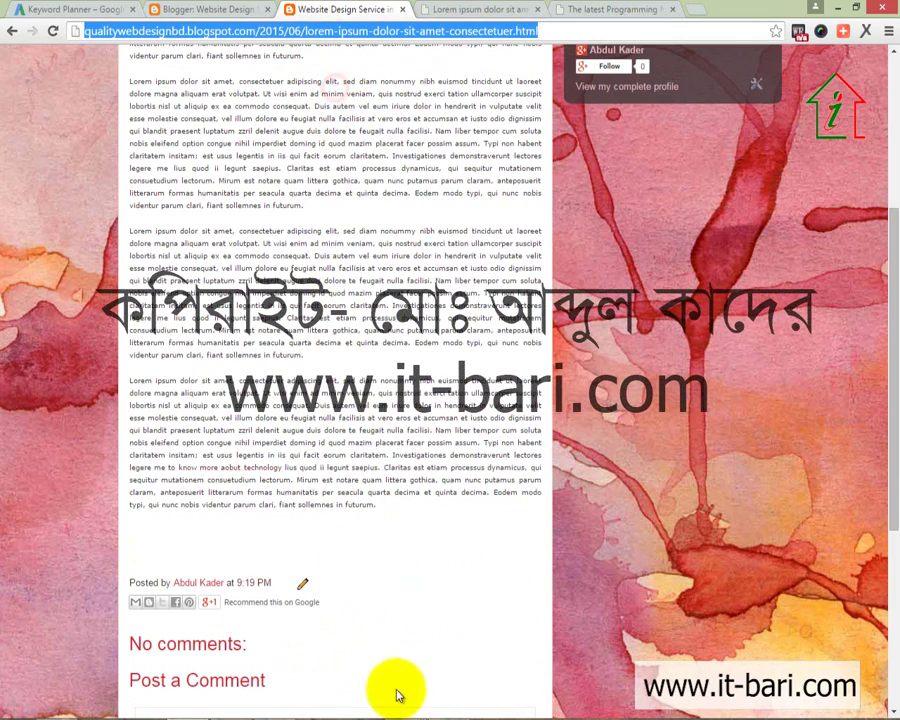
{"action": "key", "text": "alt+Tab"}
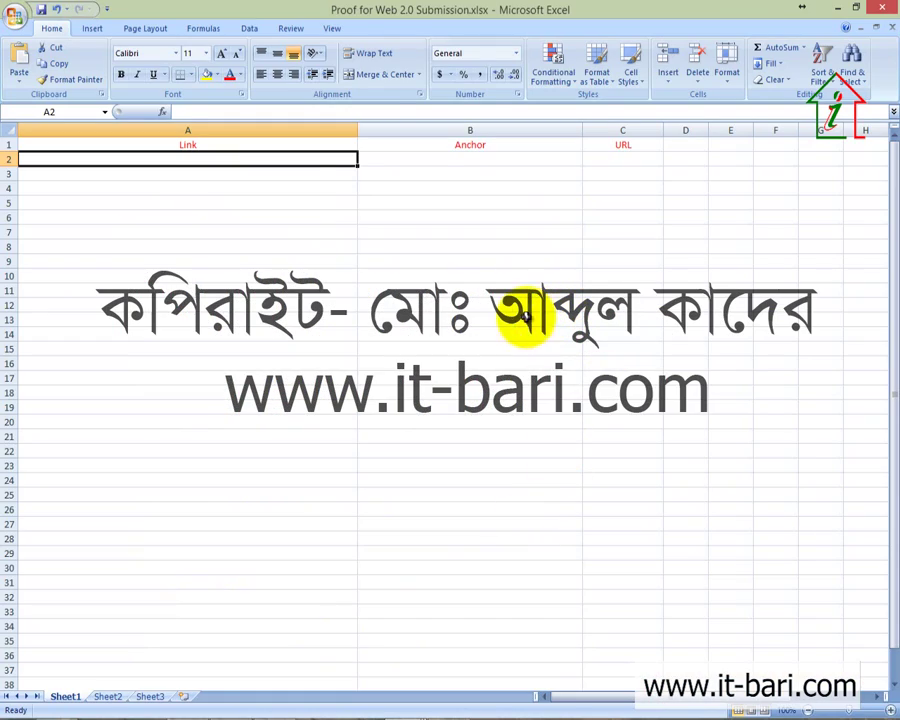
{"action": "key", "text": "ctrl+v"}
{"action": "left_click", "coordinate": [390, 248]}
Copy the link text "know more aobut technology" from the blog post in the browser into cell B2 of the worksheet
{"action": "left_click", "coordinate": [393, 159]}
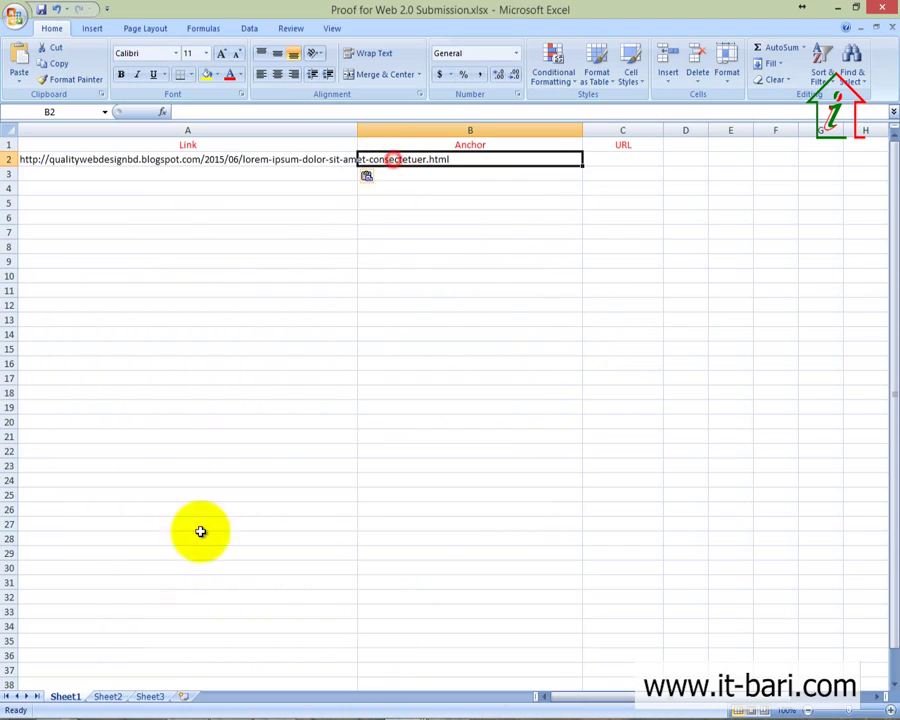
{"action": "key", "text": "alt+Tab"}
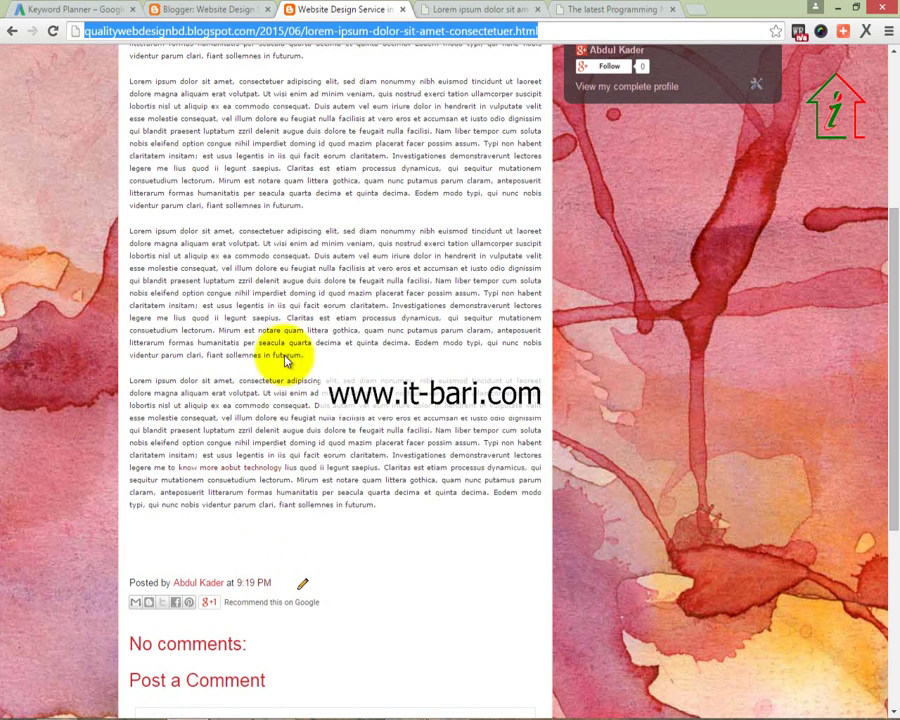
{"action": "left_click", "coordinate": [283, 466]}
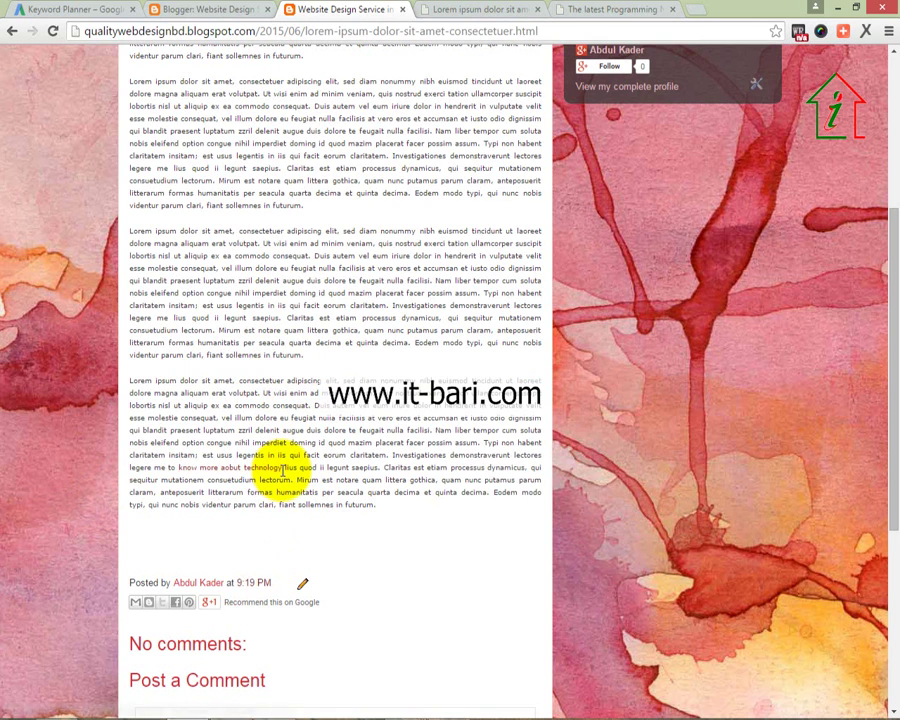
{"action": "left_click_drag", "start_coordinate": [276, 470], "coordinate": [182, 475]}
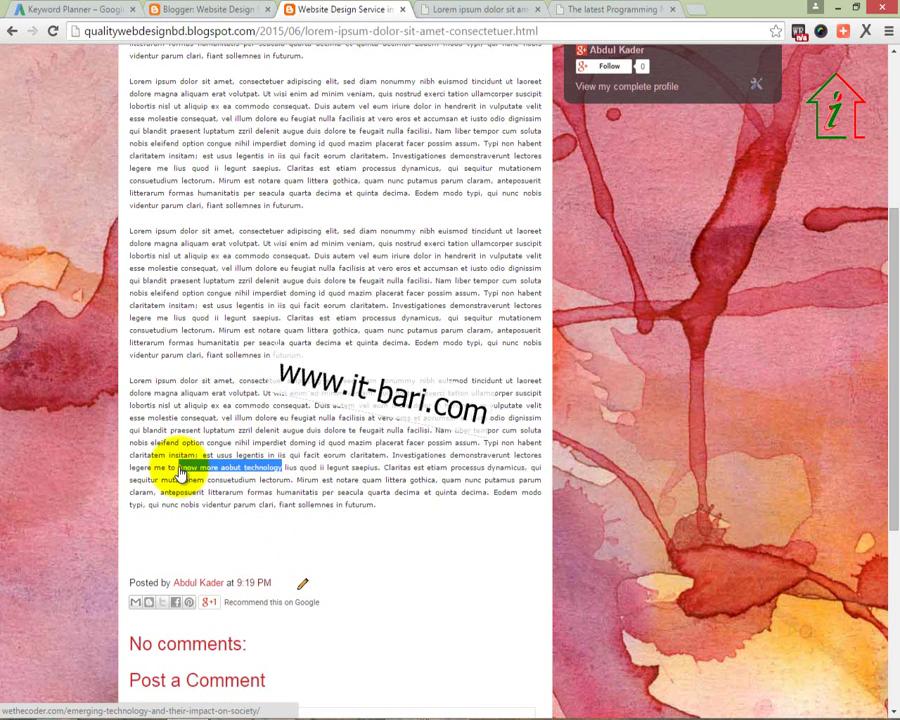
{"action": "key", "text": "alt+Tab"}
{"action": "key", "text": "ctrl+v"}
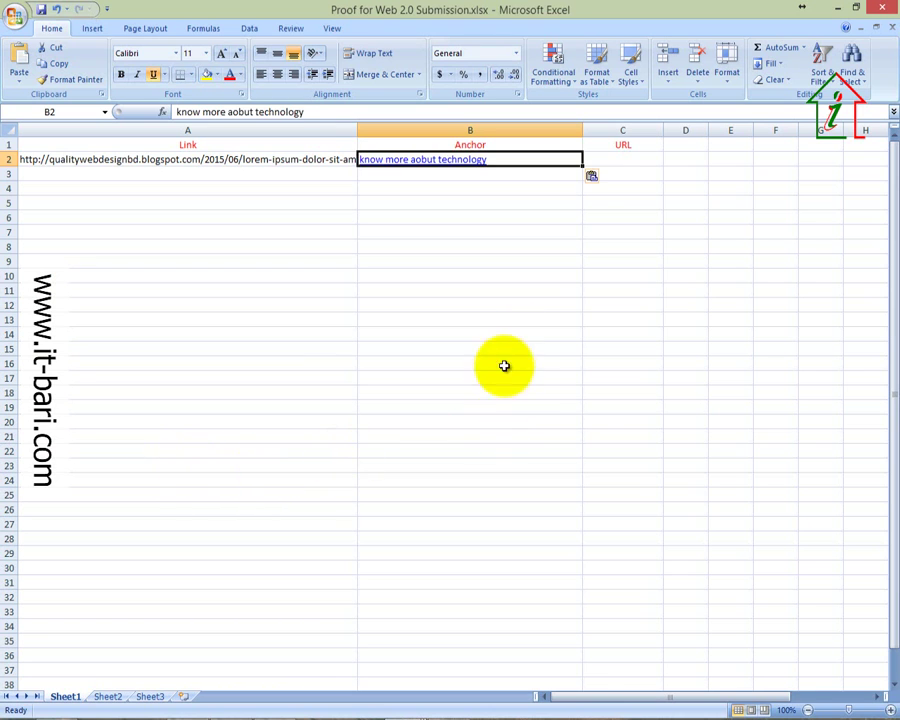
Make the anchor text in cell B2 black and remove its underline
{"action": "left_click", "coordinate": [600, 160]}
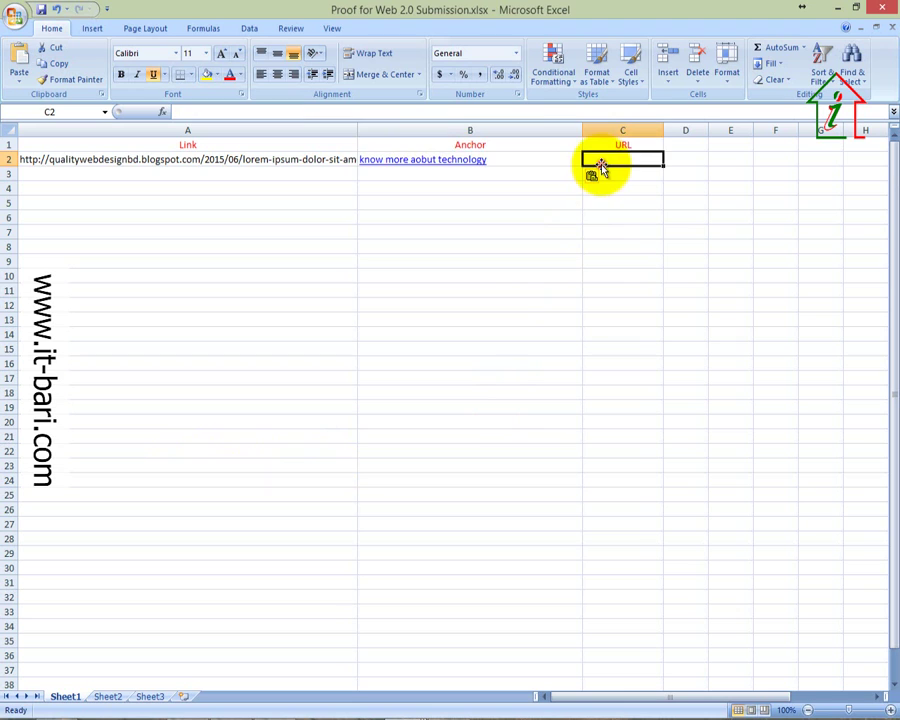
{"action": "left_click", "coordinate": [548, 155]}
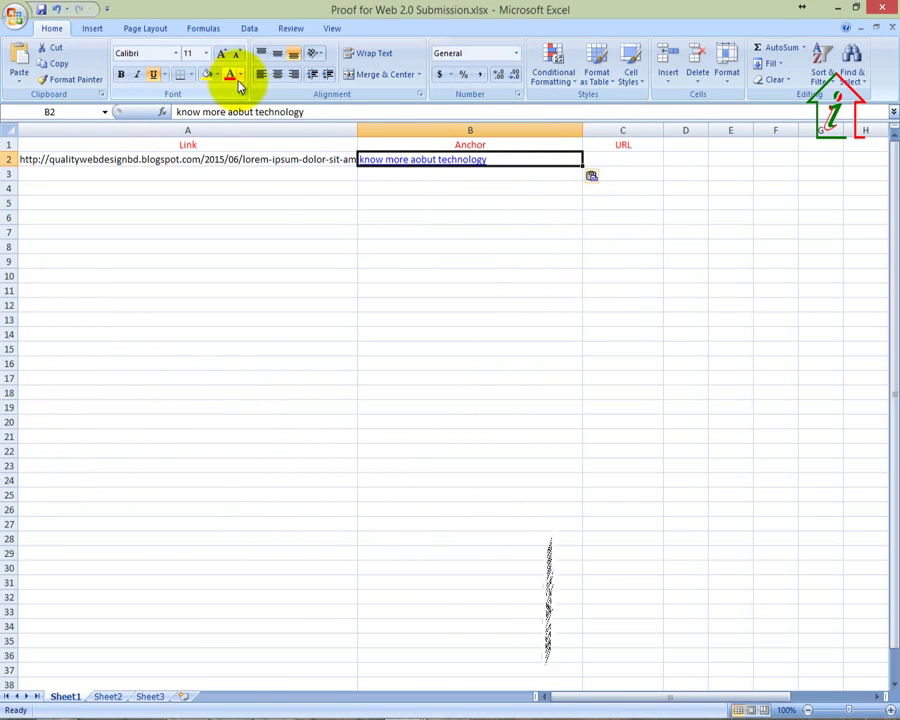
{"action": "left_click", "coordinate": [240, 75]}
{"action": "left_click", "coordinate": [231, 91]}
{"action": "left_click", "coordinate": [440, 365]}
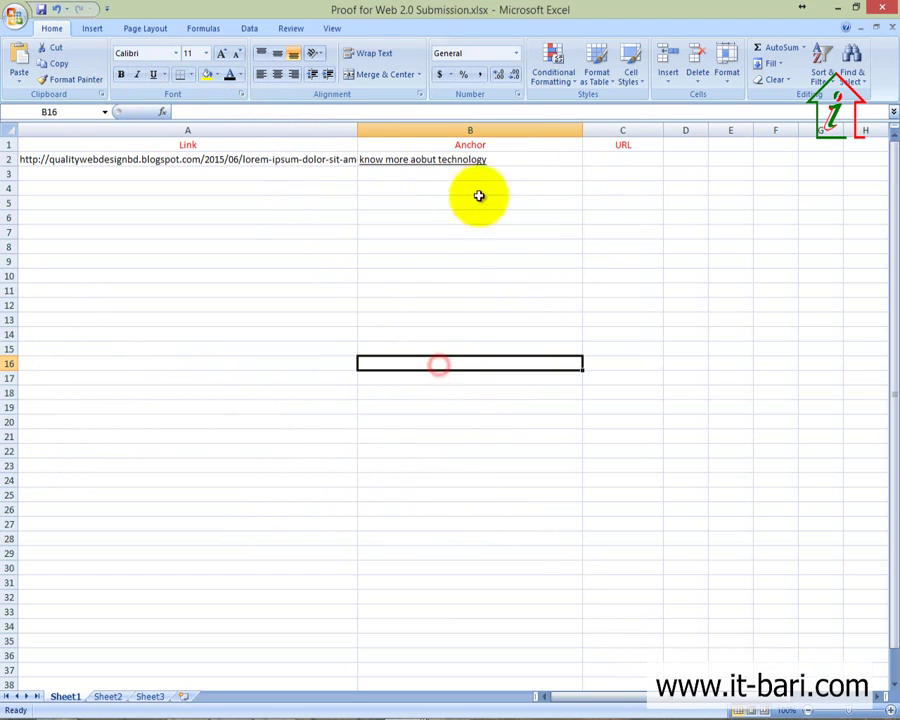
Widen column C further and move the blog post address from cell A2 to C2
{"action": "left_click", "coordinate": [596, 158]}
{"action": "left_click_drag", "start_coordinate": [660, 135], "coordinate": [736, 136]}
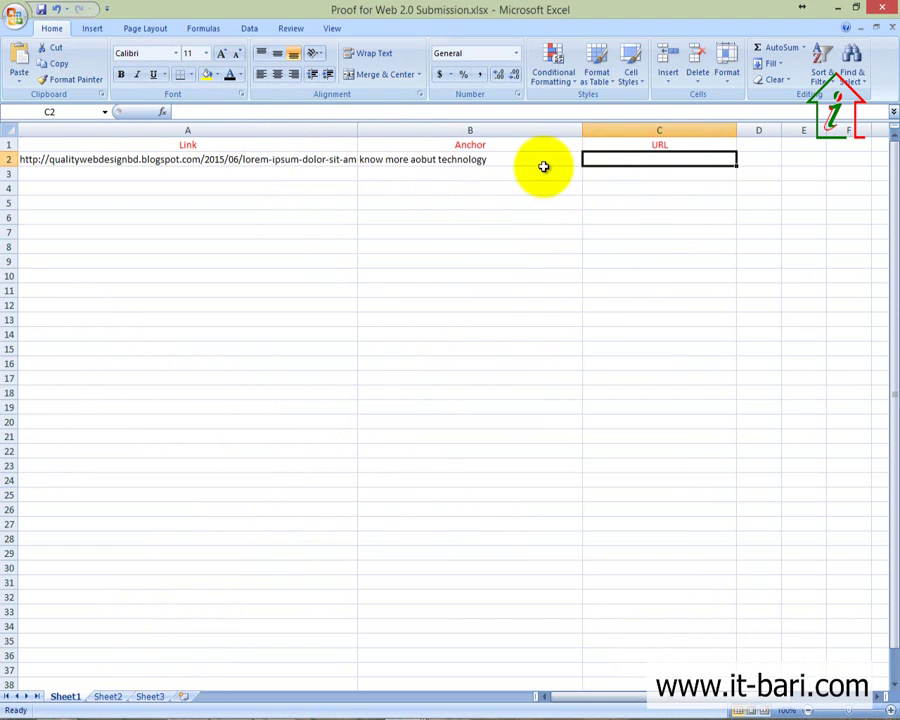
{"action": "left_click", "coordinate": [124, 160]}
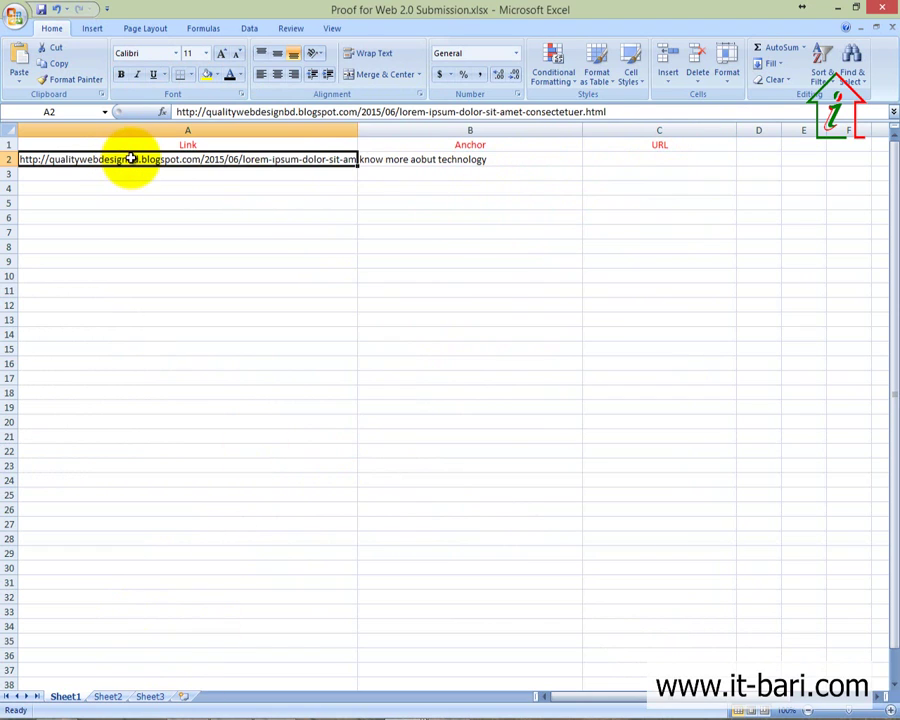
{"action": "key", "text": "ctrl+x"}
{"action": "left_click", "coordinate": [614, 156]}
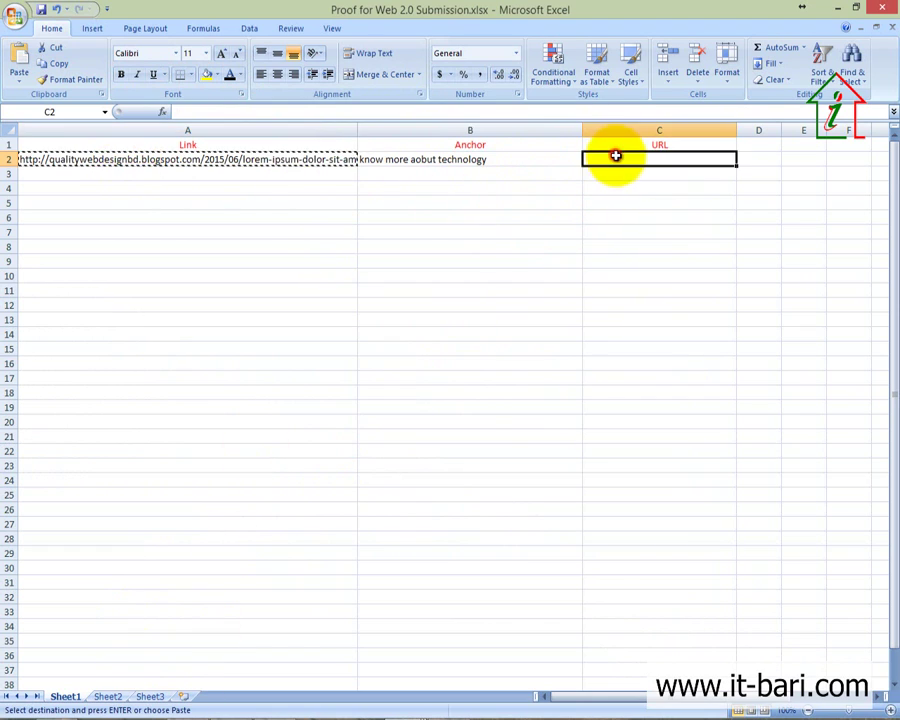
{"action": "key", "text": "ctrl+v"}
{"action": "left_click", "coordinate": [244, 143]}
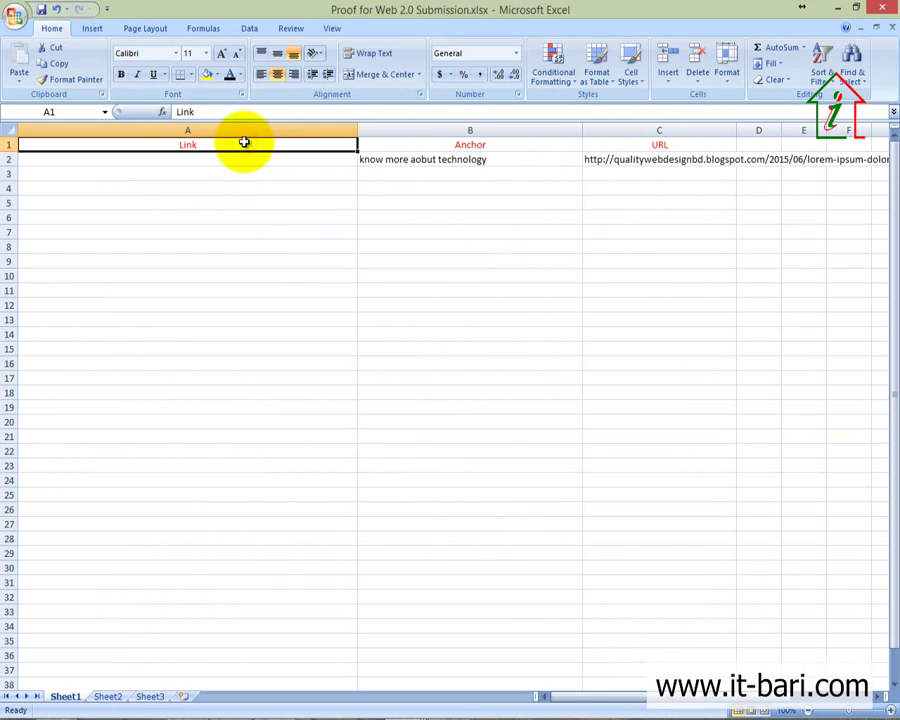
{"action": "type", "text": "Web 2.0 Site Name"}
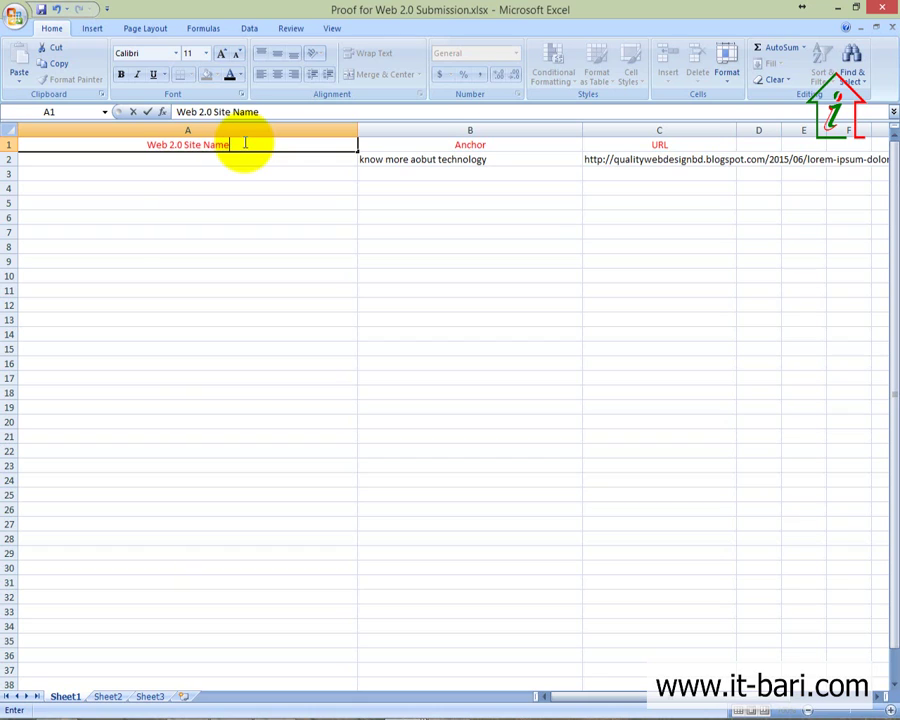
{"action": "left_click", "coordinate": [241, 155]}
{"action": "type", "text": "www.blogger.com"}
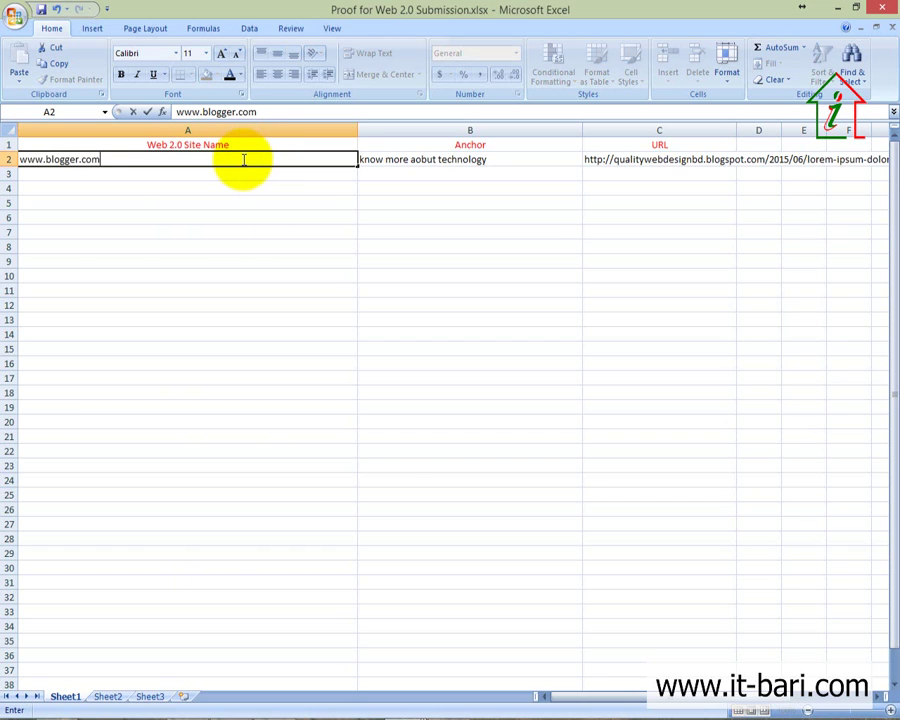
{"action": "left_click", "coordinate": [278, 257]}
{"action": "left_click", "coordinate": [206, 172]}
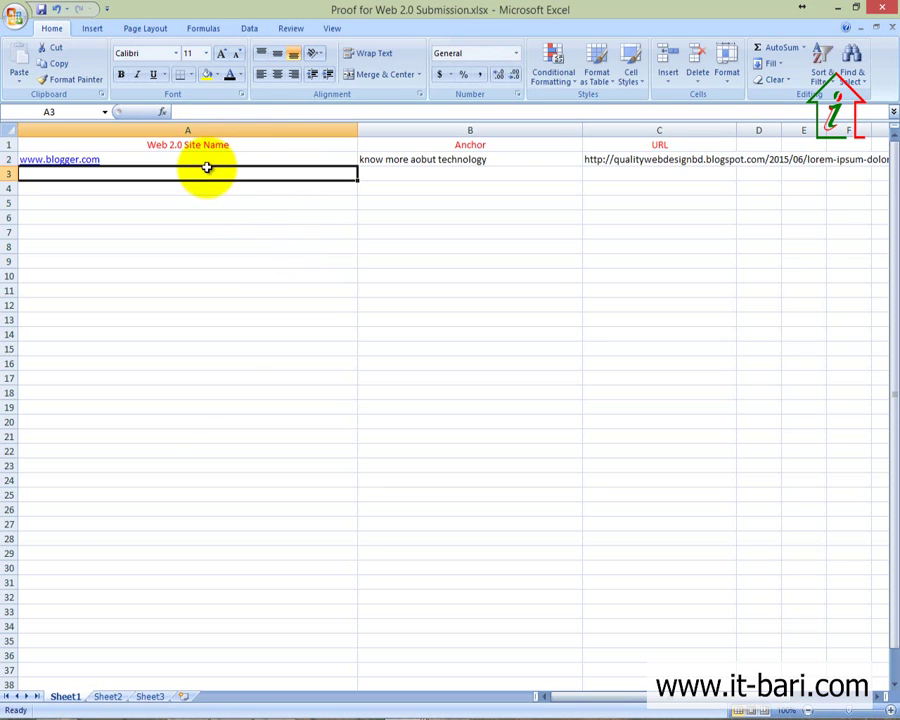
{"action": "left_click", "coordinate": [256, 155]}
{"action": "left_click", "coordinate": [366, 160]}
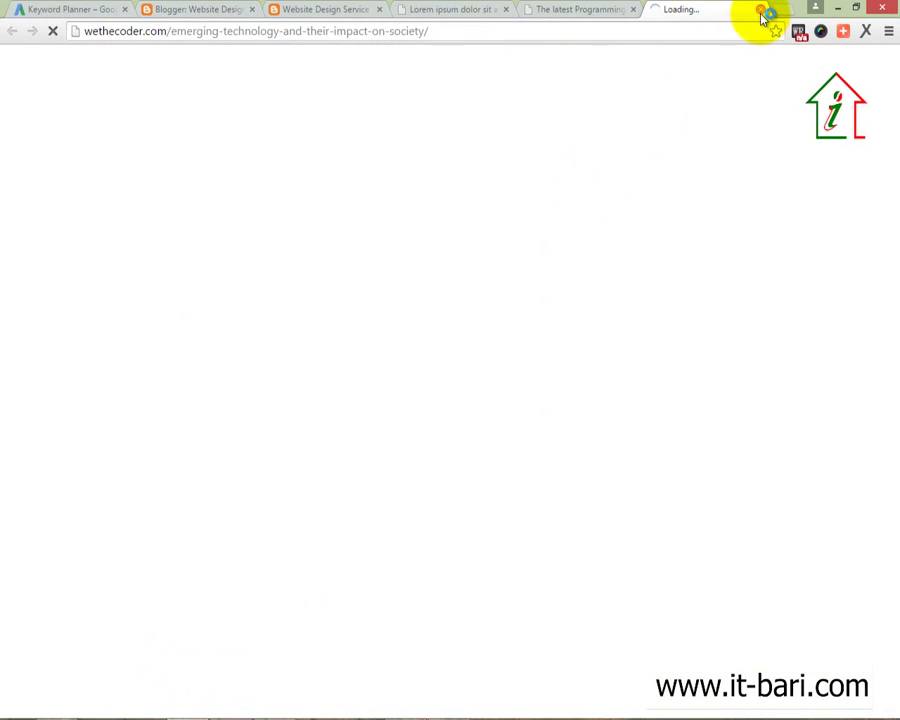
{"action": "left_click", "coordinate": [762, 12]}
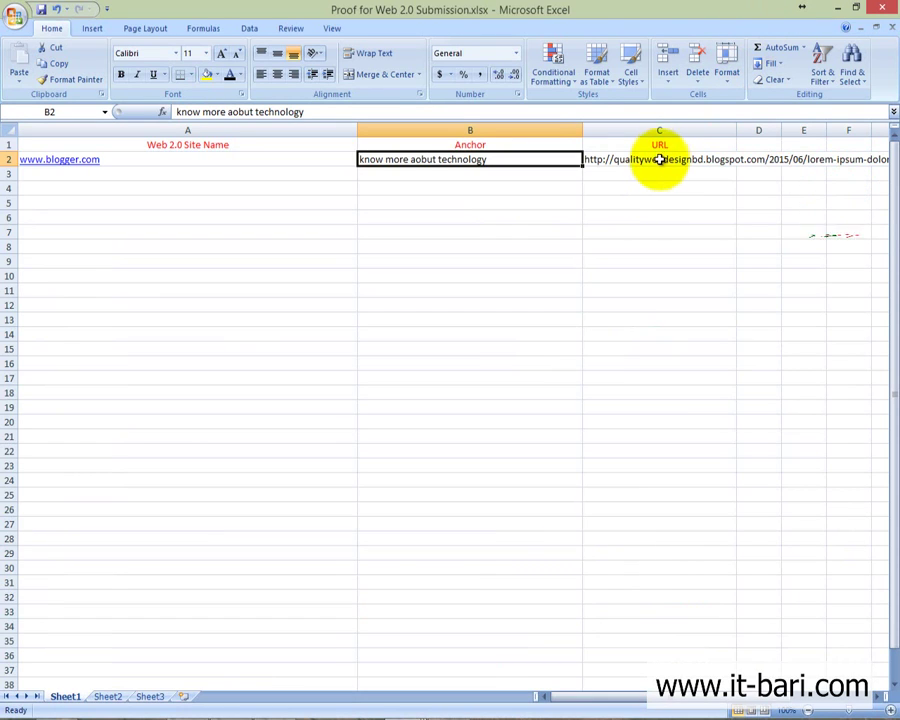
Widen column C further so the full blog post address in C2 fits within the column
{"action": "left_click", "coordinate": [658, 160]}
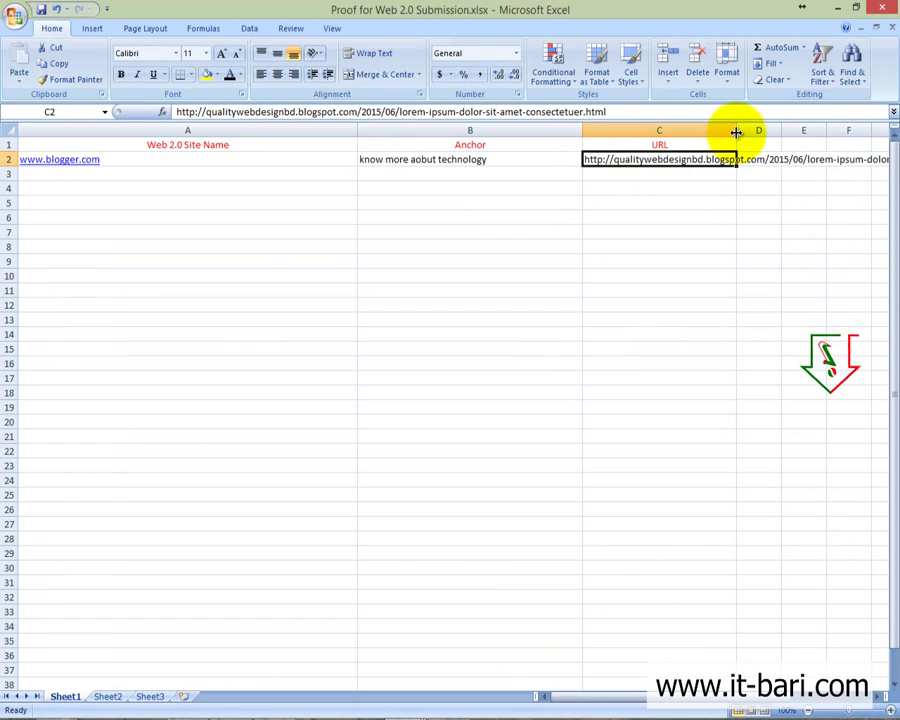
{"action": "left_click_drag", "start_coordinate": [736, 132], "coordinate": [892, 165]}
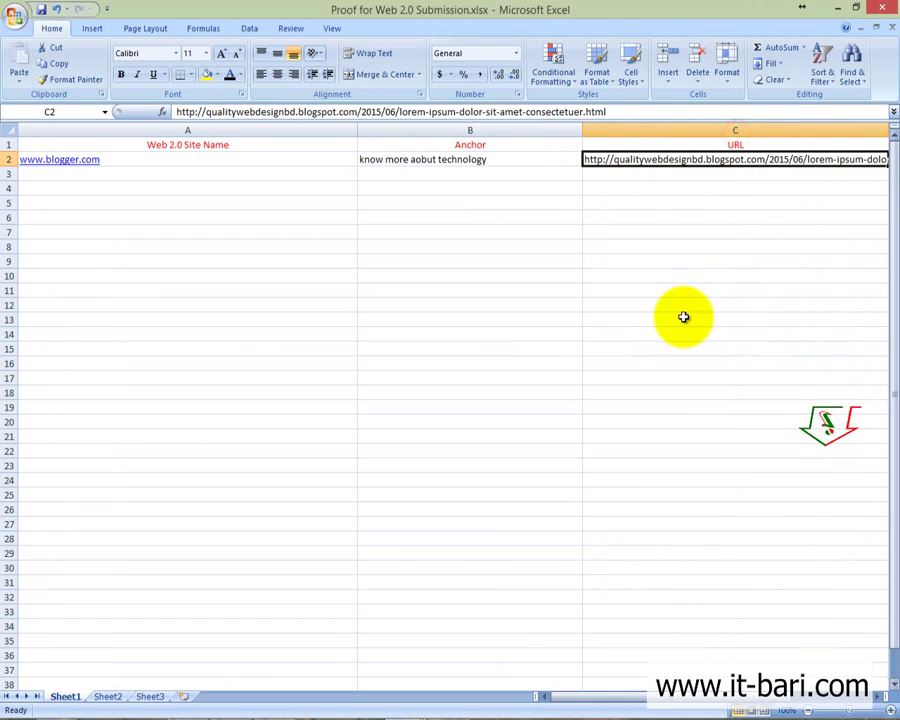
{"action": "left_click", "coordinate": [633, 697]}
{"action": "left_click_drag", "start_coordinate": [323, 131], "coordinate": [487, 160]}
{"action": "left_click", "coordinate": [488, 367]}
{"action": "key", "text": "Home"}
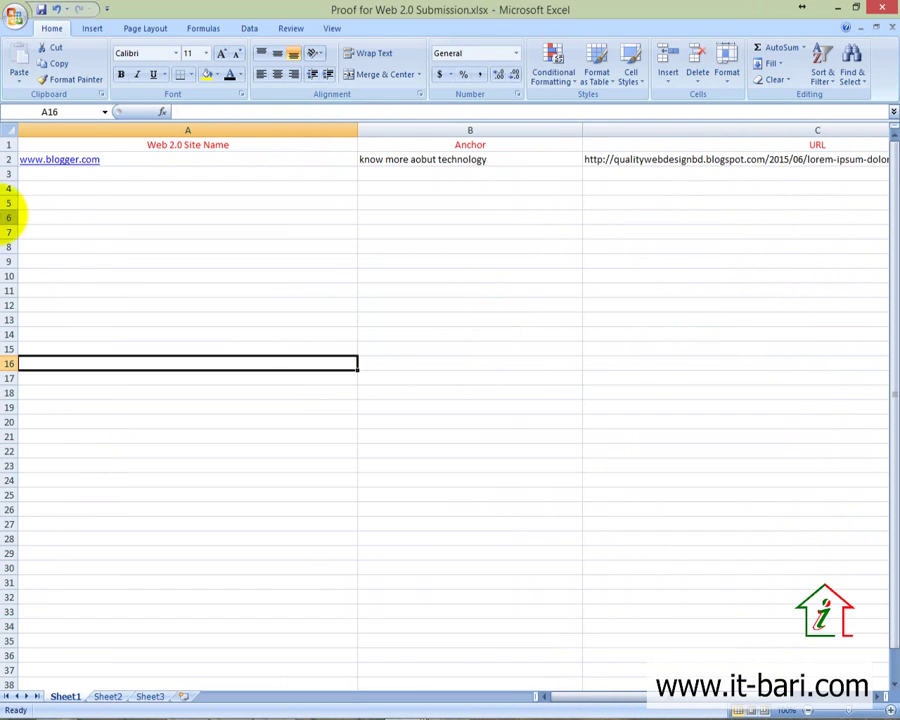
{"action": "left_click", "coordinate": [84, 173]}
{"action": "key", "text": "Down"}
{"action": "key", "text": "Down"}
{"action": "key", "text": "Down"}
{"action": "key", "text": "Down"}
{"action": "key", "text": "Down"}
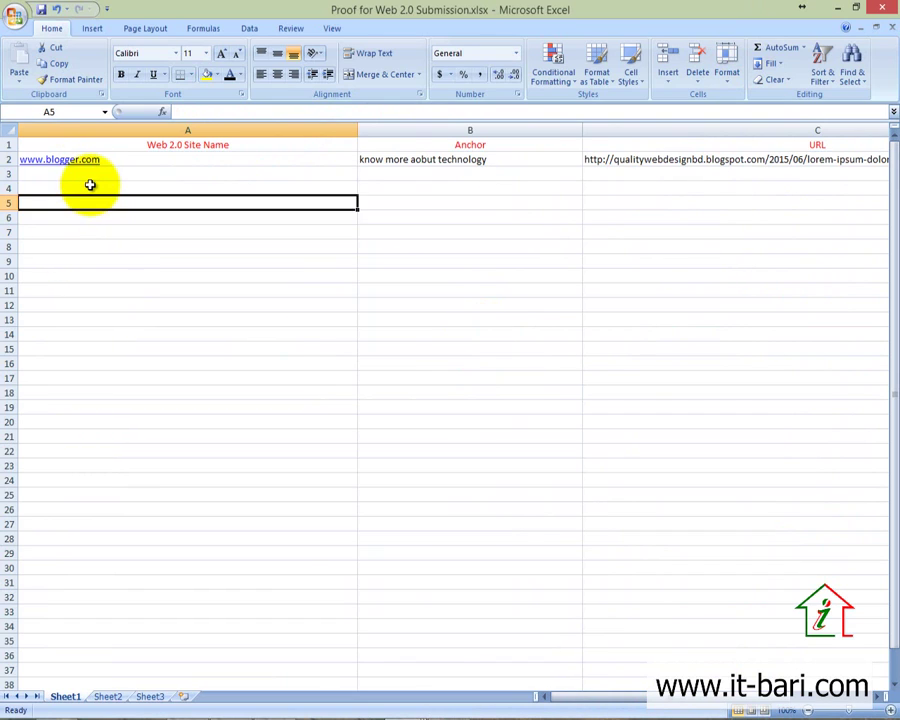
{"action": "left_click_drag", "start_coordinate": [403, 174], "coordinate": [434, 558]}
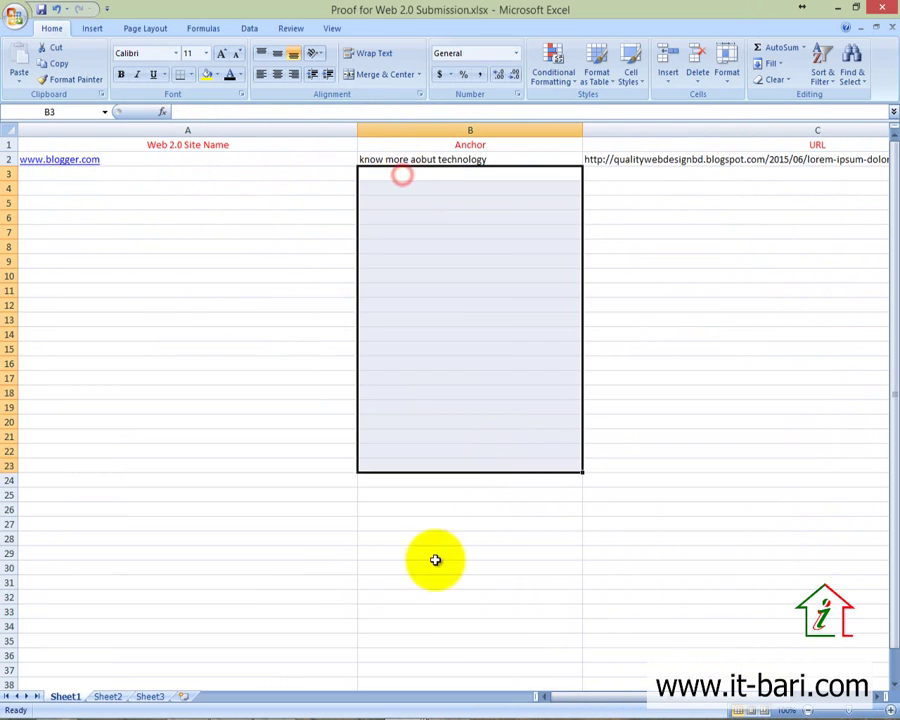
{"action": "left_click", "coordinate": [382, 584]}
{"action": "left_click_drag", "start_coordinate": [669, 176], "coordinate": [705, 497]}
{"action": "left_click", "coordinate": [705, 538]}
{"action": "left_click", "coordinate": [711, 159]}
{"action": "left_click", "coordinate": [686, 318]}
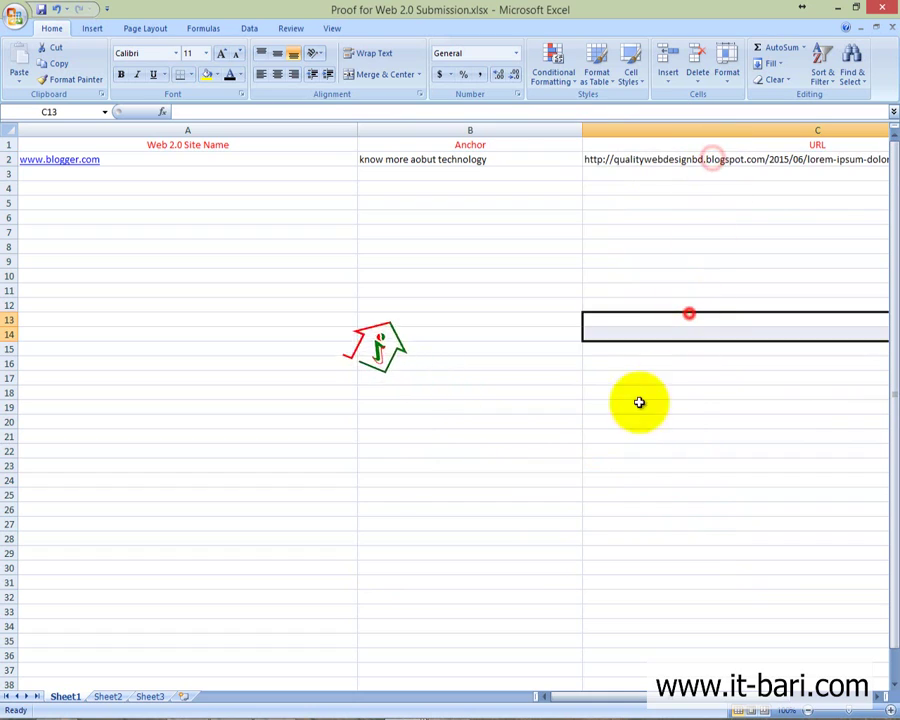
{"action": "left_click", "coordinate": [202, 494]}
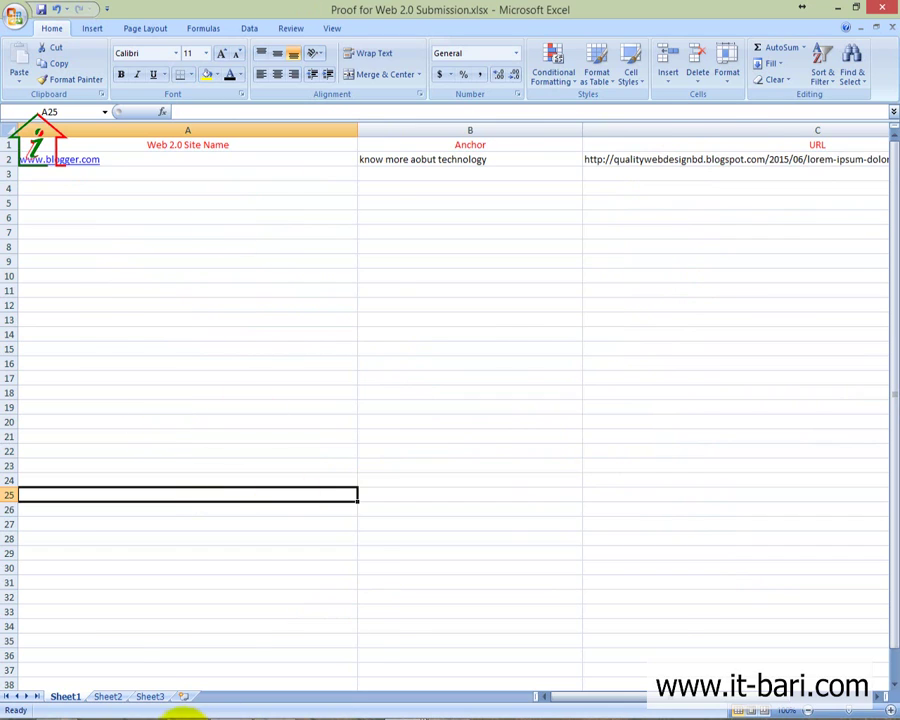
Switch to Chrome to view the published blog post with the anchor link, and return to the Excel worksheet
{"action": "left_click", "coordinate": [186, 717]}
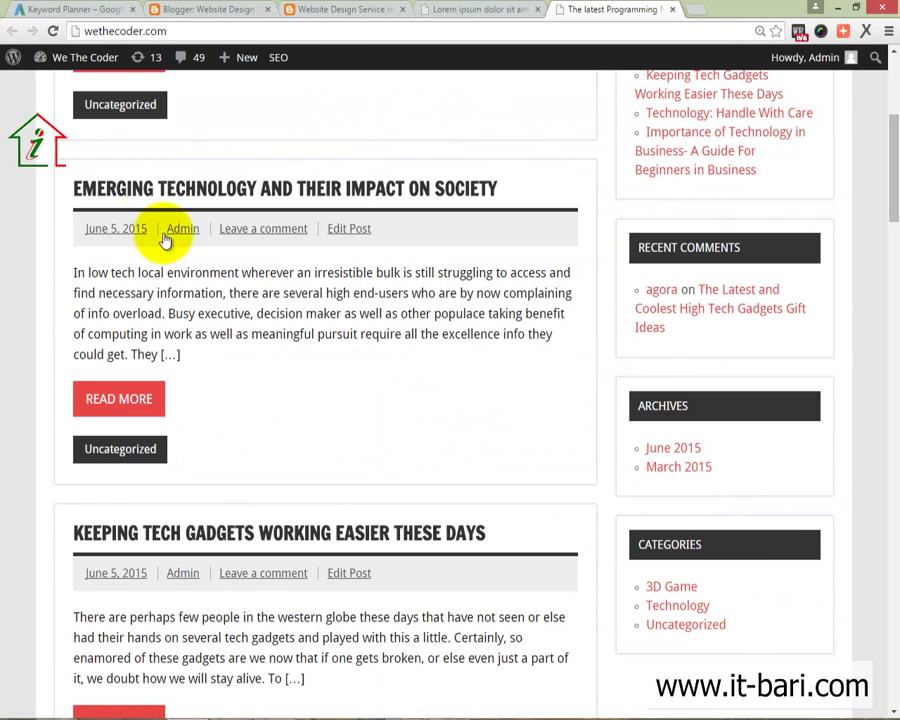
{"action": "left_click", "coordinate": [340, 9]}
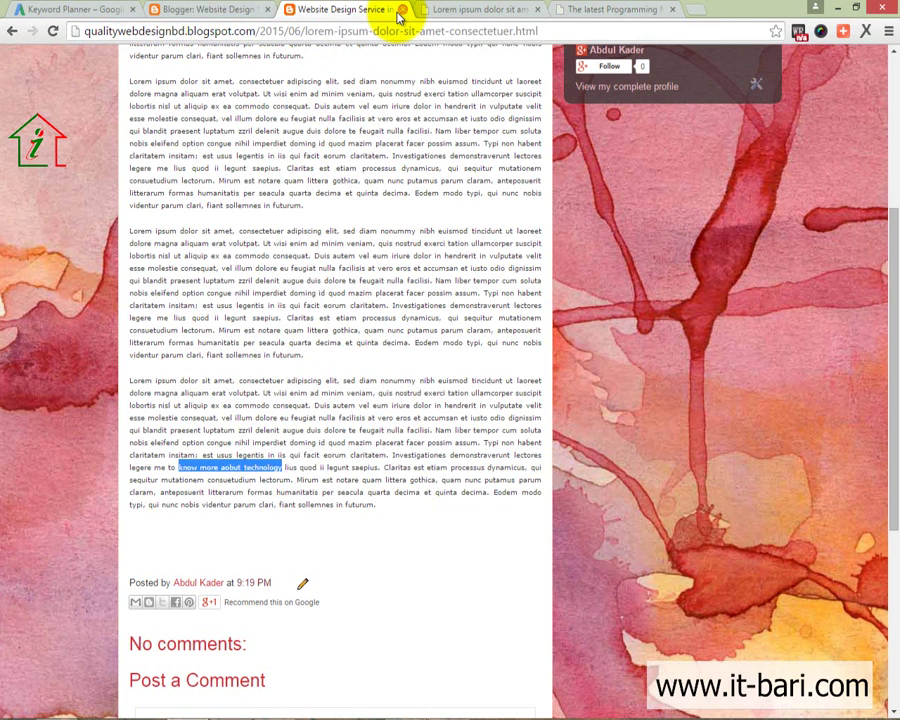
{"action": "key", "text": "alt+Tab"}
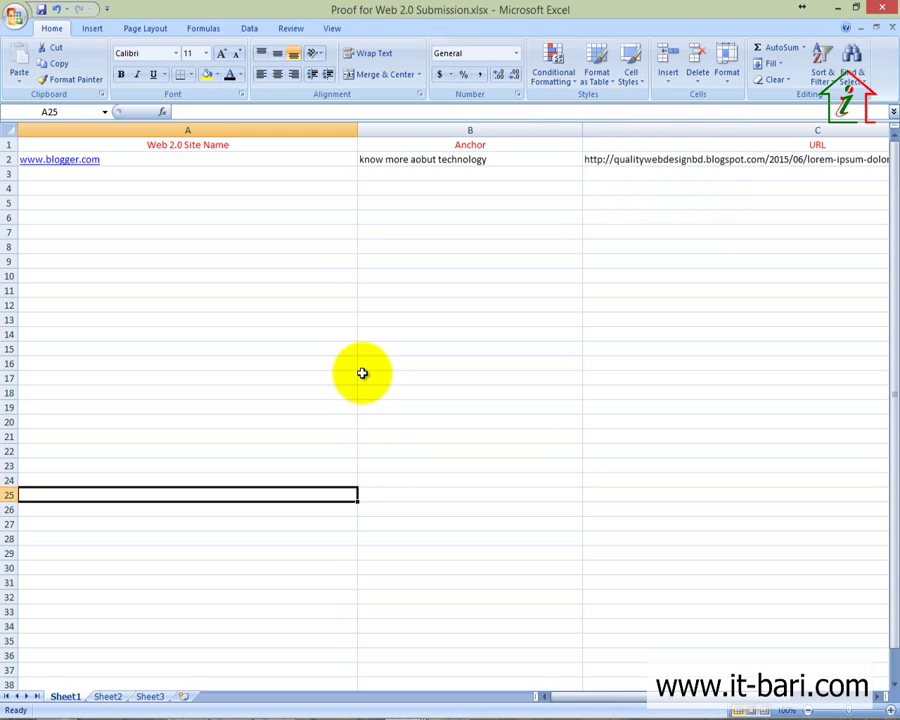
{"action": "scroll", "coordinate": [365, 376], "scroll_direction": "down", "scroll_amount": 5}
{"action": "scroll", "coordinate": [385, 384], "scroll_direction": "up", "scroll_amount": 5}
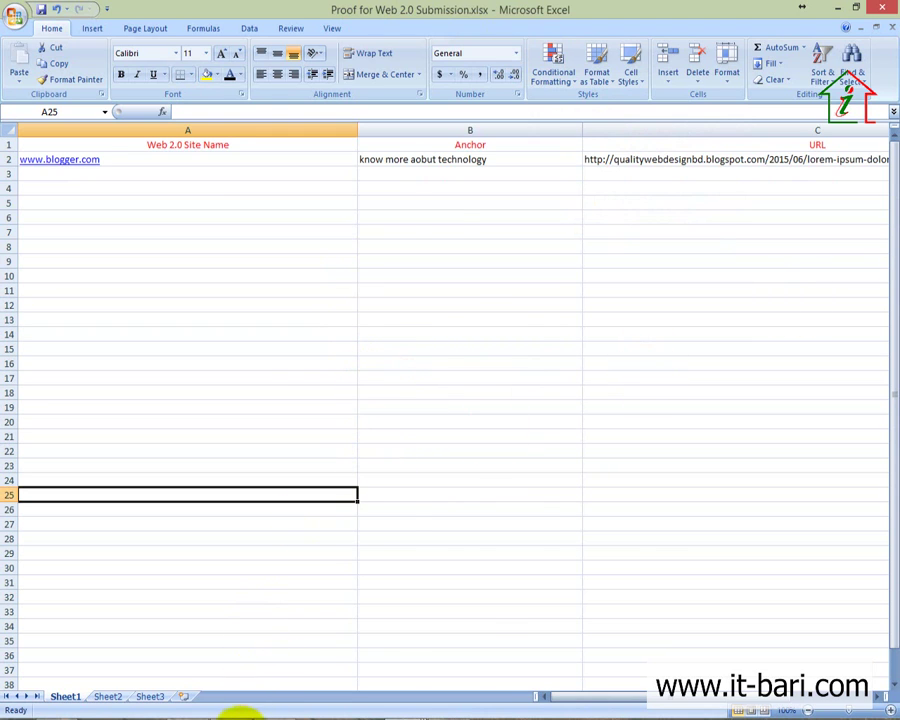